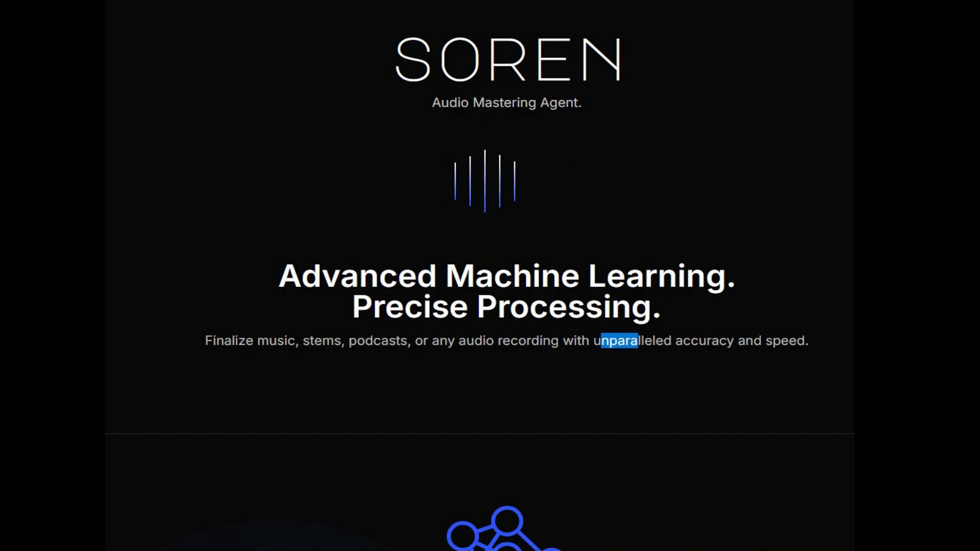
- Clear the stray text selection and scroll down to the 'Soren is an automated mastering engine' section
click(158, 216)
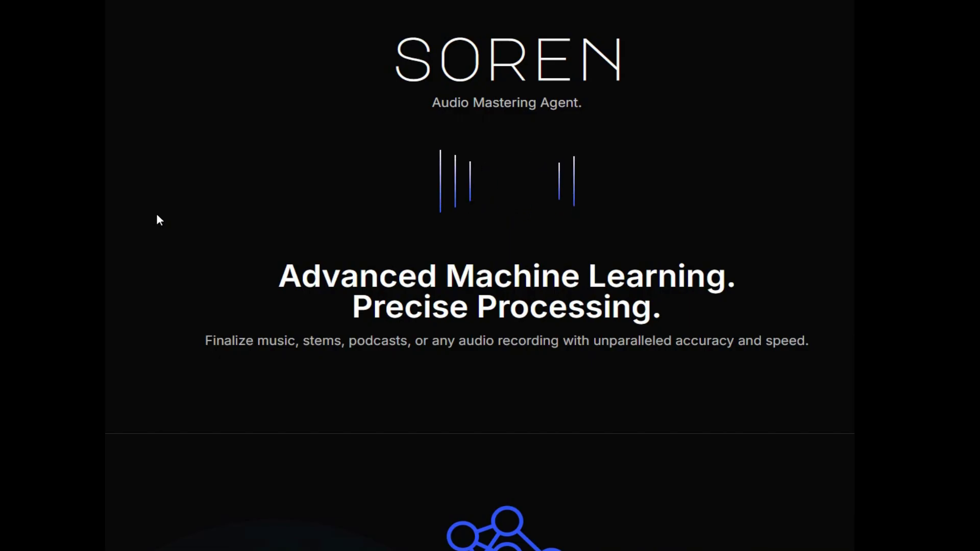
scroll(119, 225, down, 5)
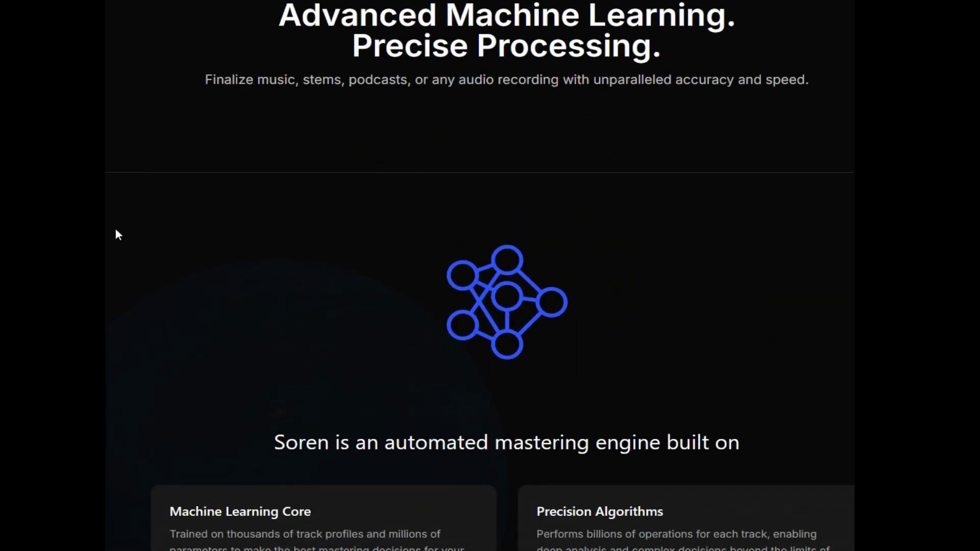
- Scroll past the feature cards and 'No Limits' section to the Genre Profiles & References player
scroll(123, 235, up, 3)
scroll(125, 236, down, 6)
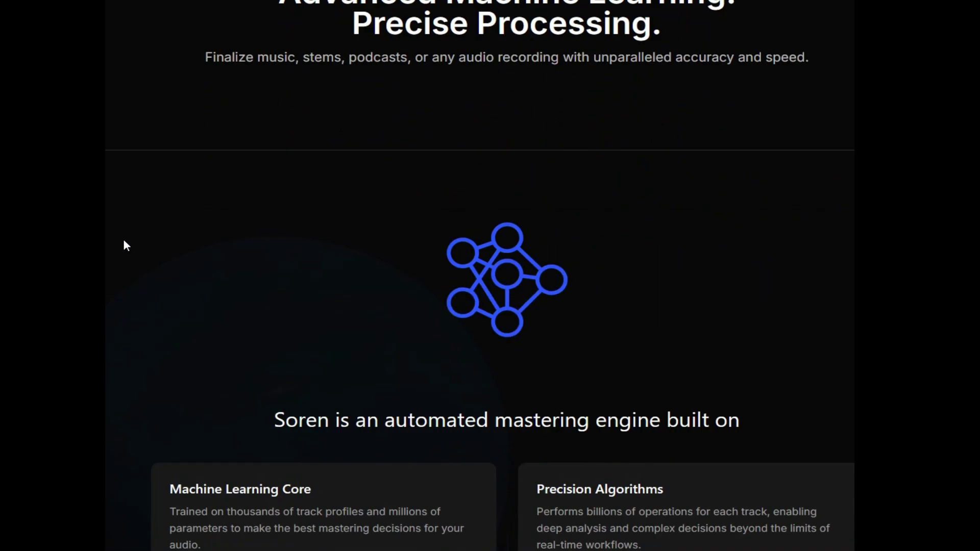
scroll(126, 239, down, 6)
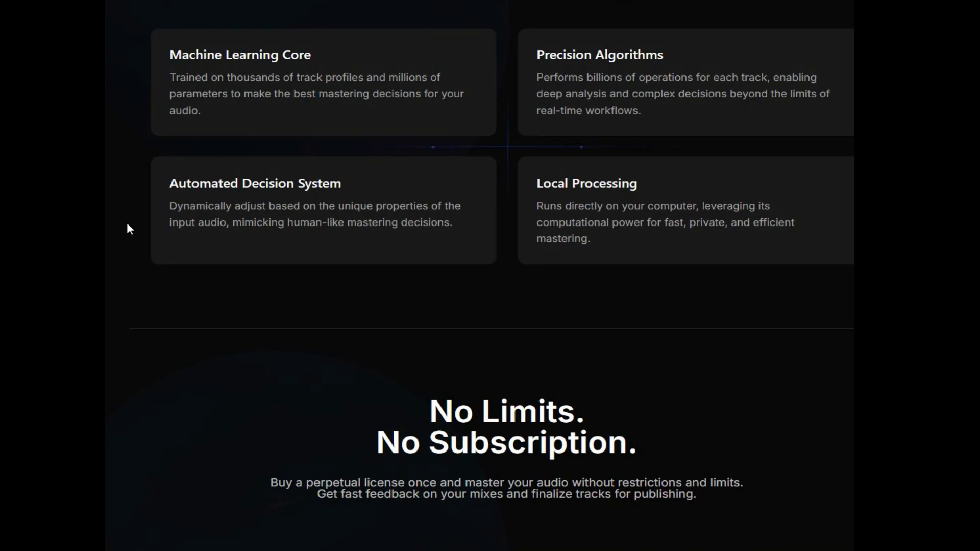
scroll(156, 229, down, 5)
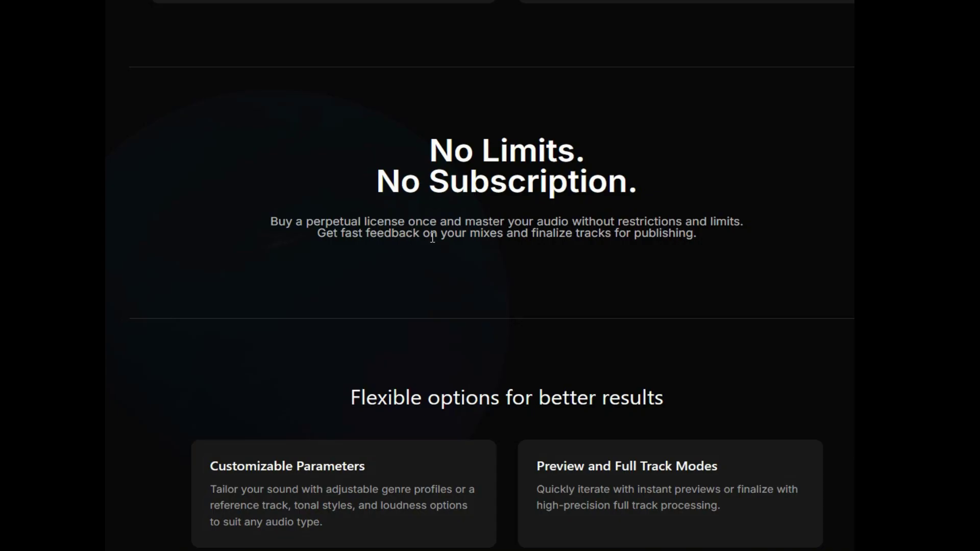
scroll(433, 236, down, 6)
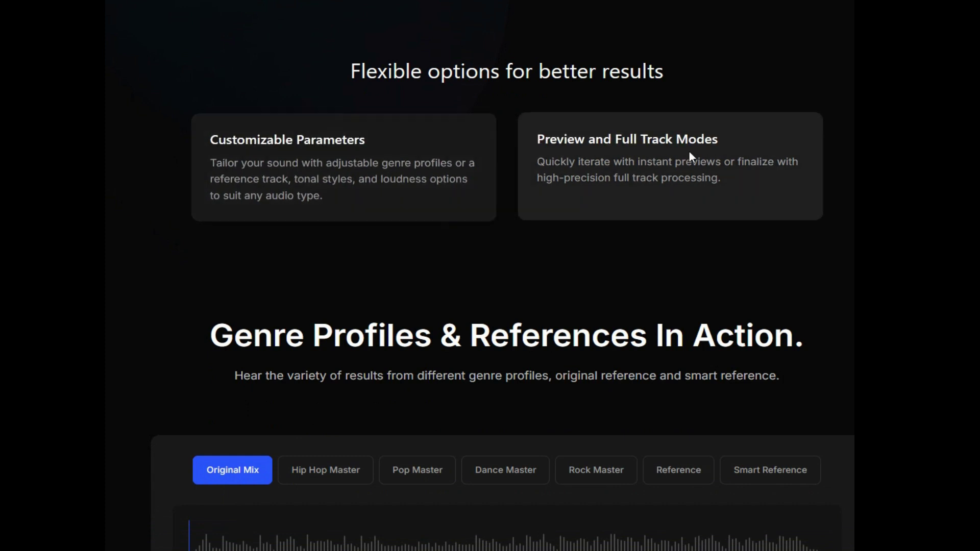
scroll(688, 159, down, 5)
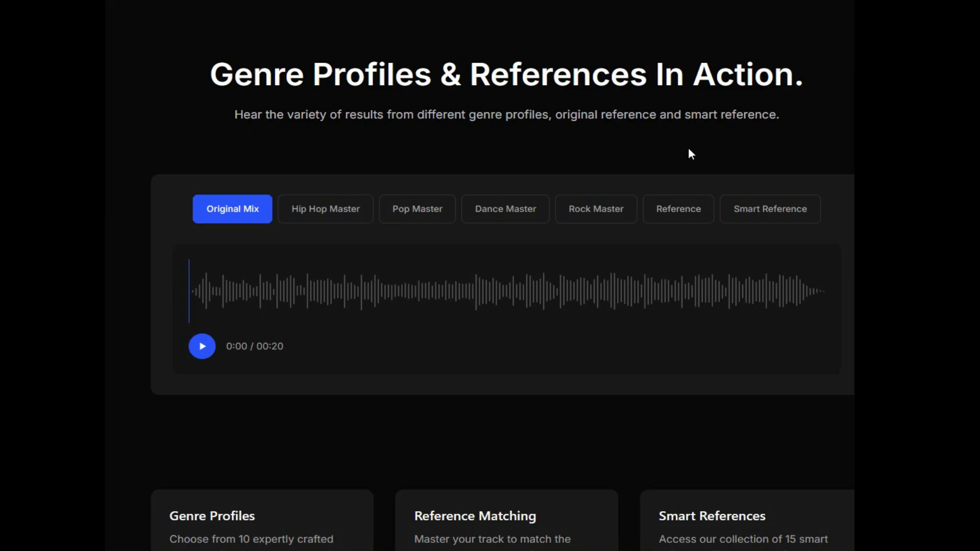
- Scroll further down past the Genre Profiles & References audio player
scroll(688, 148, down, 10)
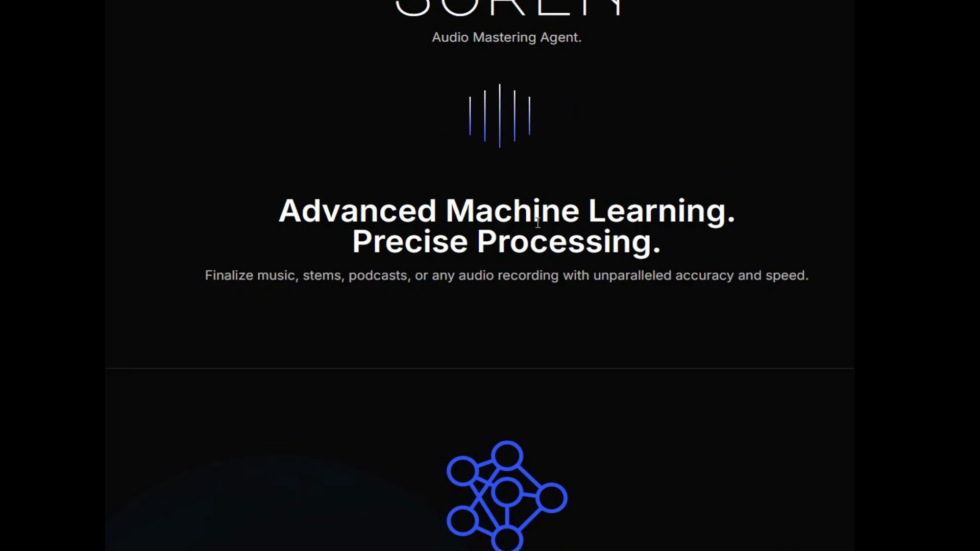
scroll(534, 241, down, 3)
scroll(517, 258, up, 4)
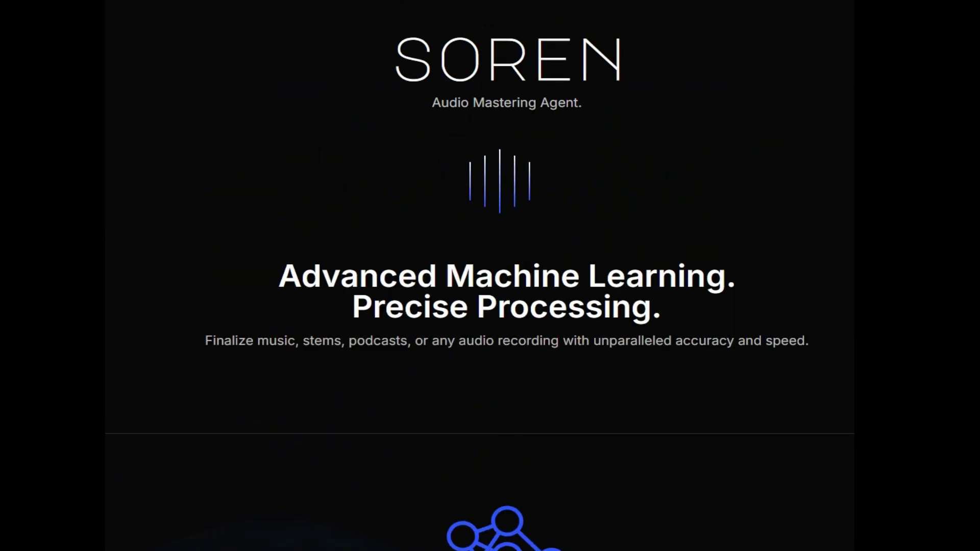
mouse_move(208, 550)
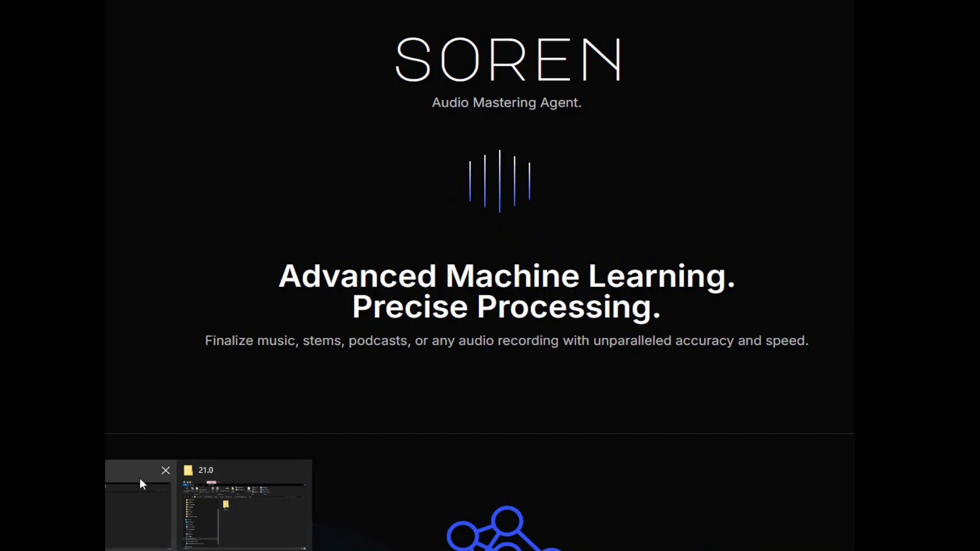
click(112, 522)
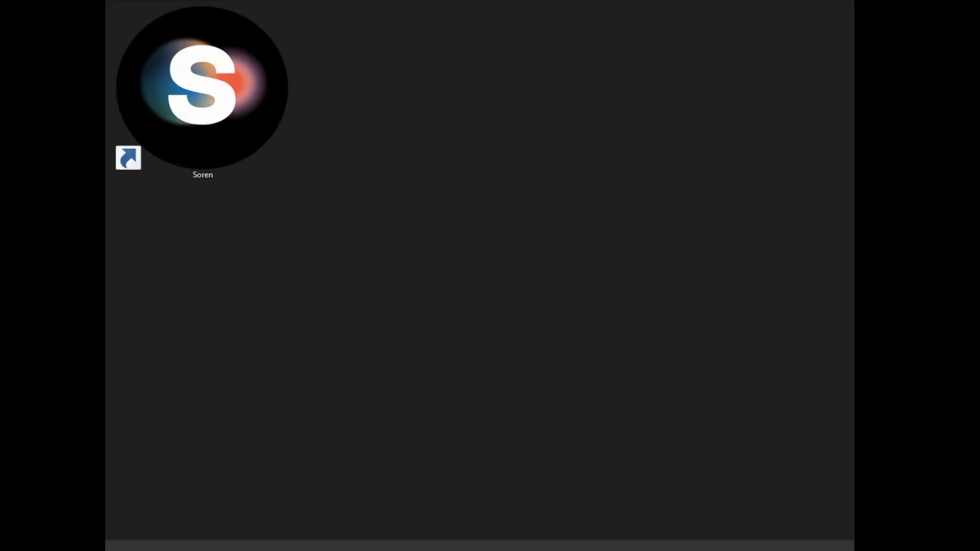
double_click(227, 103)
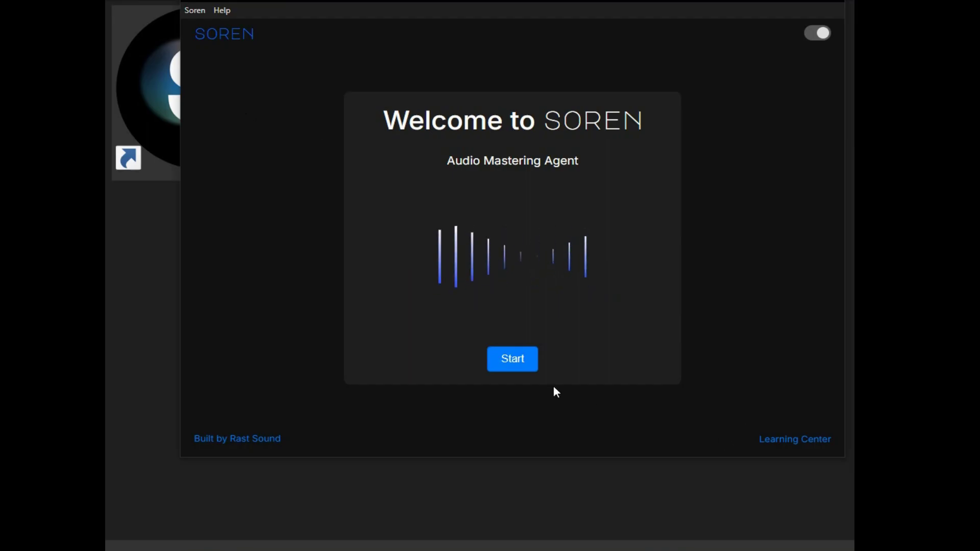
- Leave the welcome screen with Start to reach the AI Mastering settings panel
click(508, 359)
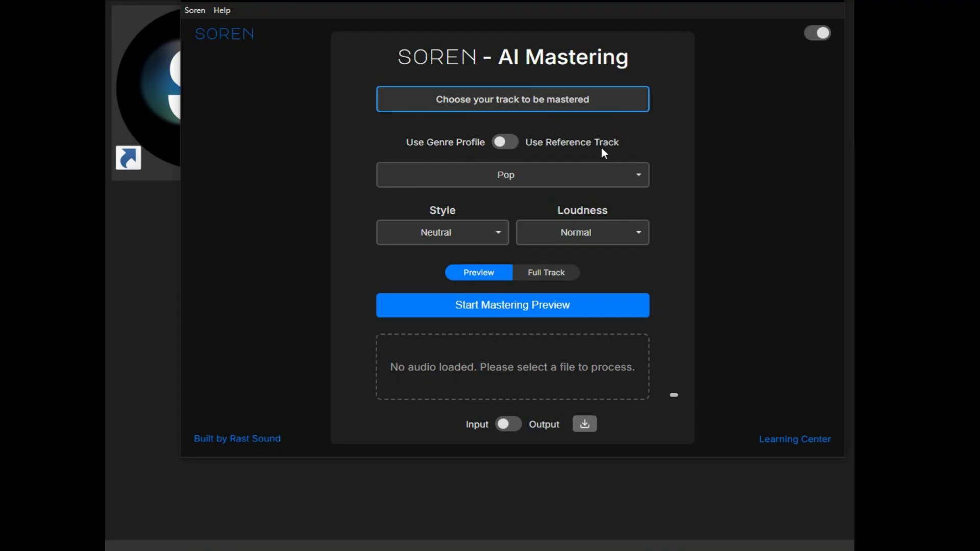
- Set the genre profile to Rock, leaving loudness at Normal
click(592, 183)
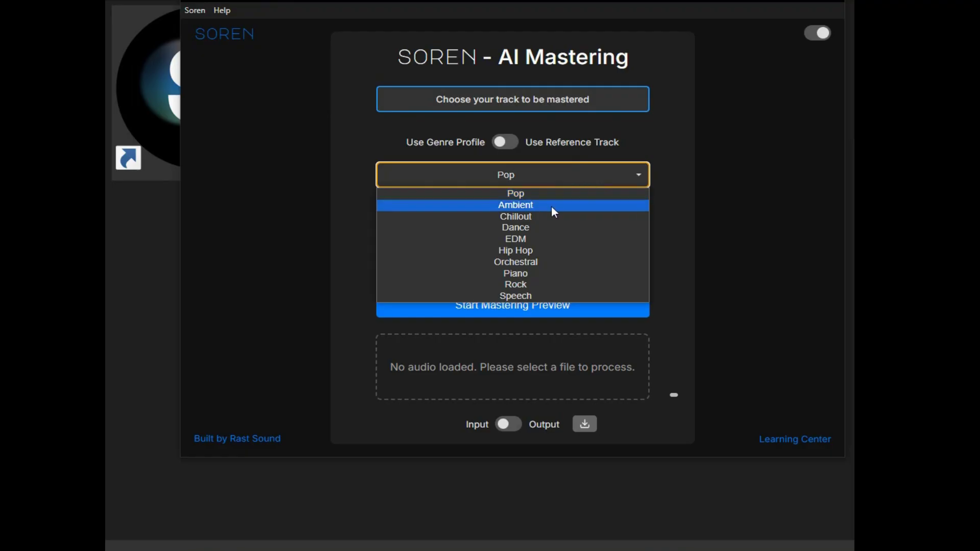
click(524, 285)
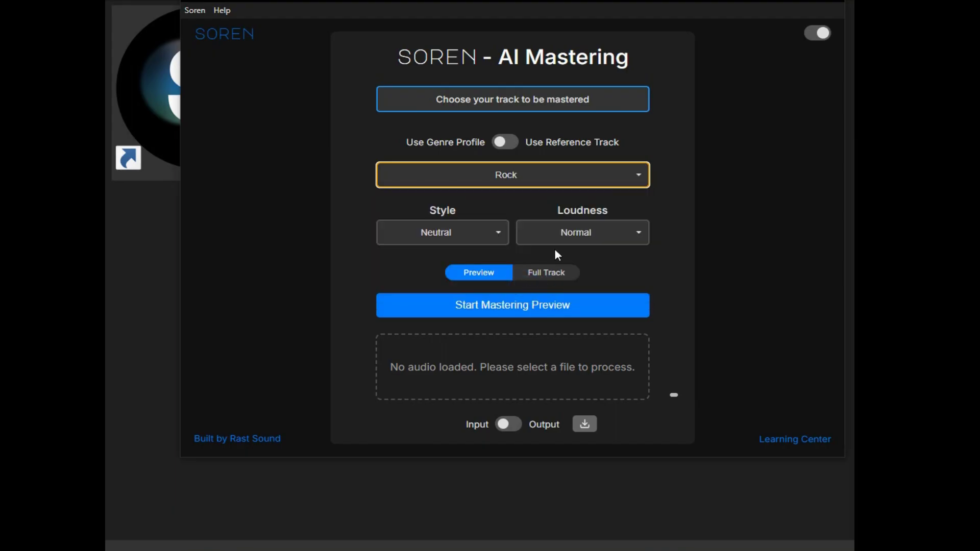
click(452, 224)
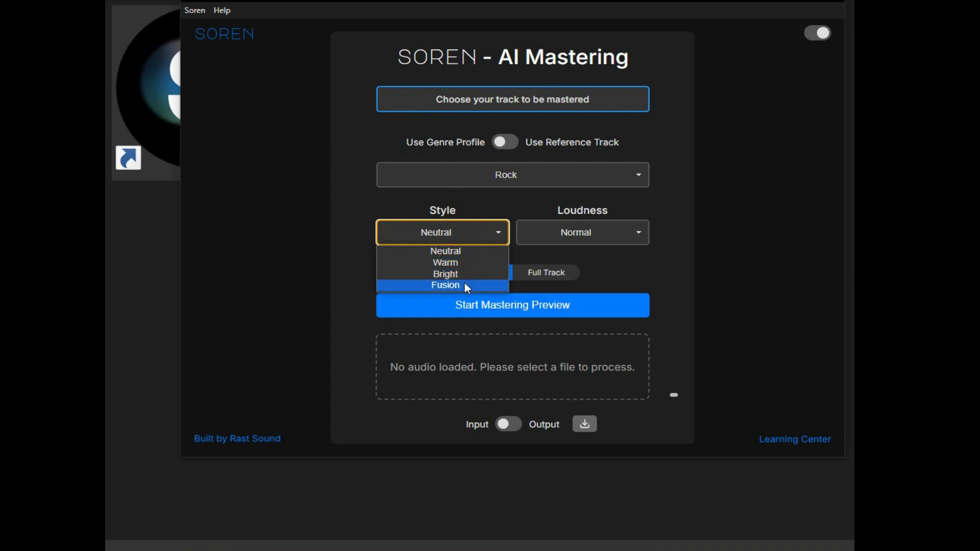
click(643, 233)
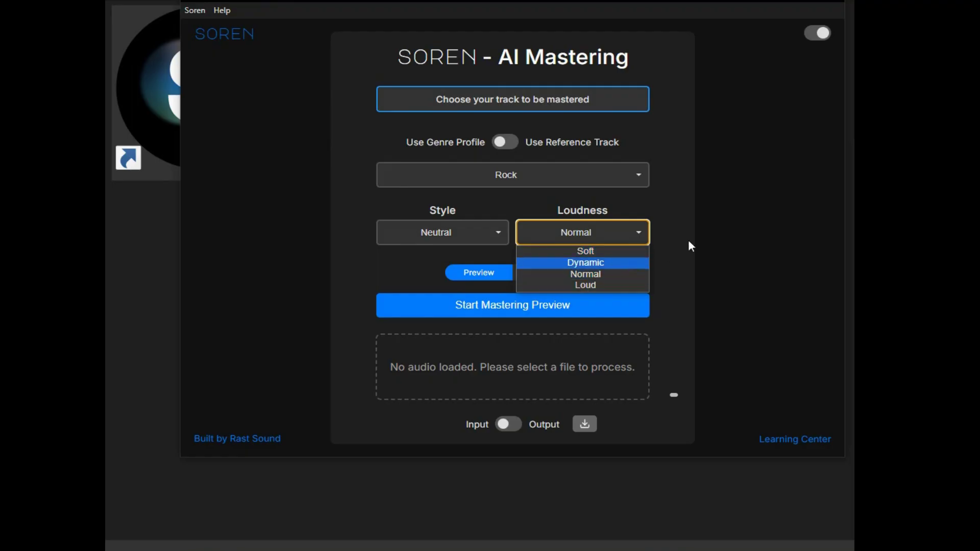
click(696, 221)
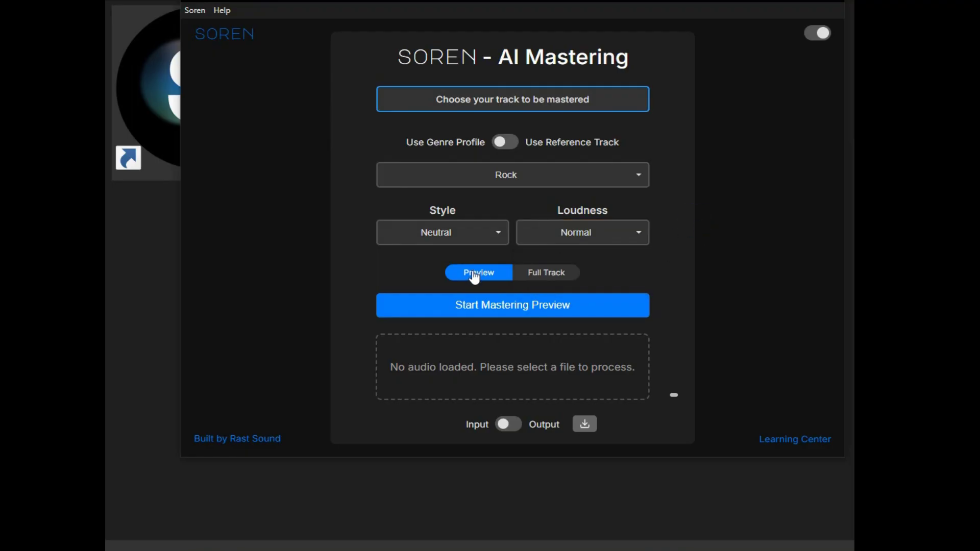
- Toggle Full Track and back to Preview mode, then clear the accidental text selection
click(555, 278)
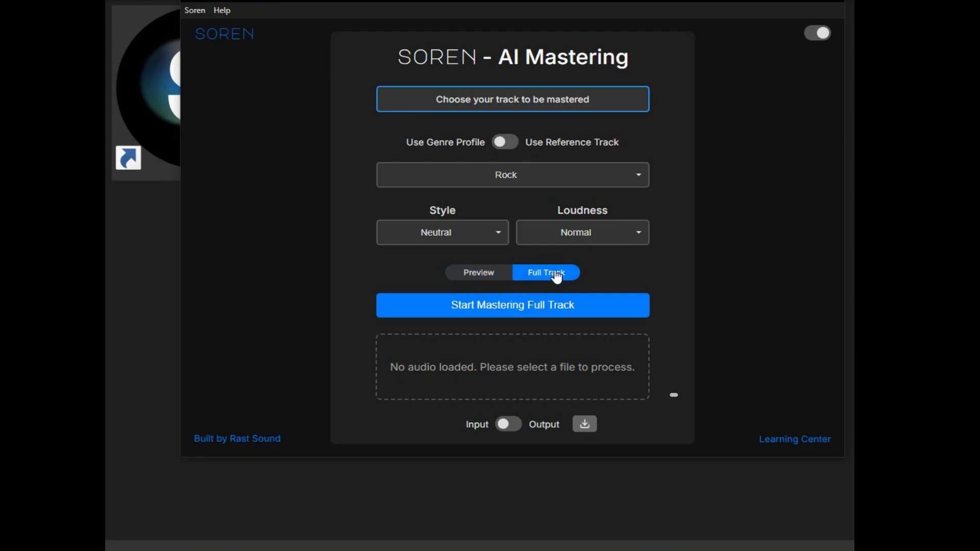
click(555, 278)
double_click(568, 367)
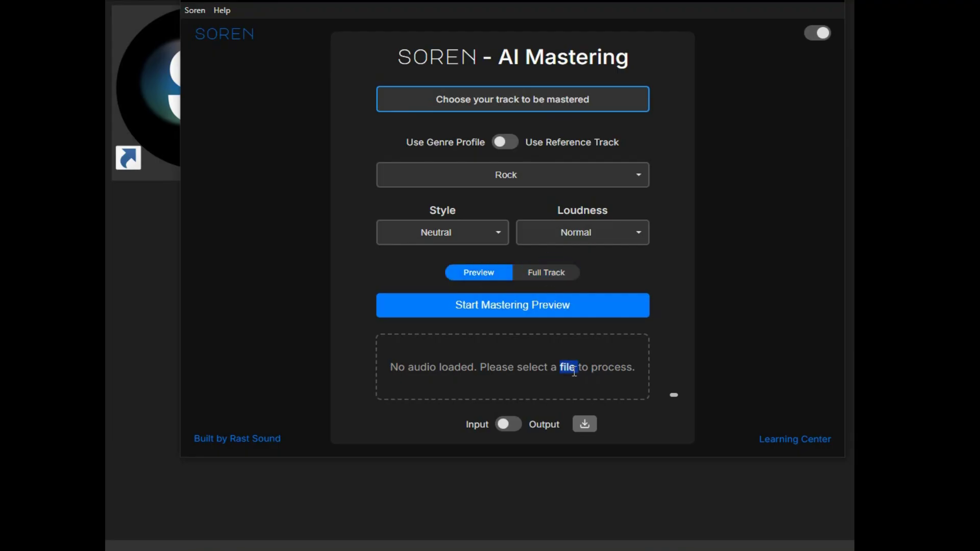
click(547, 368)
- Load FAR AWAY UNMASTERED 2 w intro.wav, pick Bright style and Soft loudness, and select Full Track
click(543, 101)
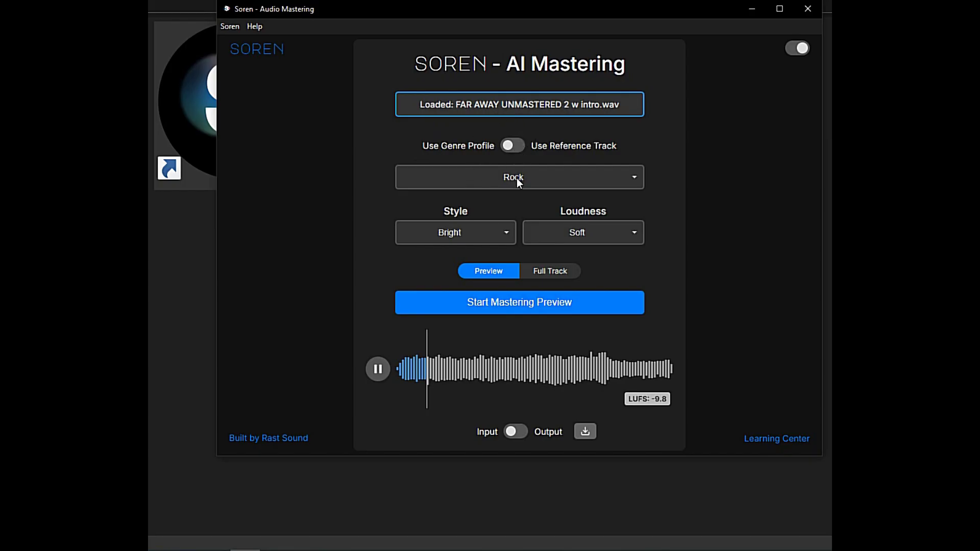
click(482, 237)
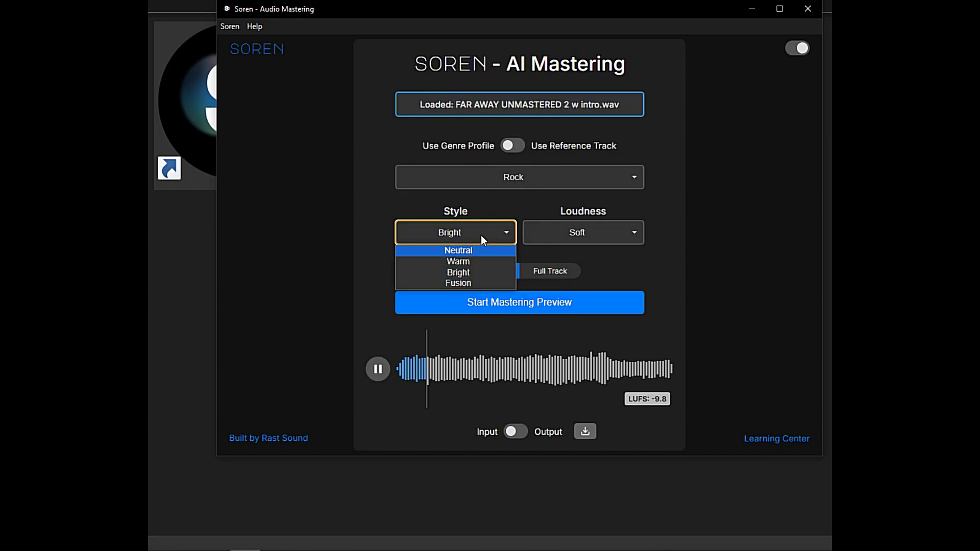
click(483, 232)
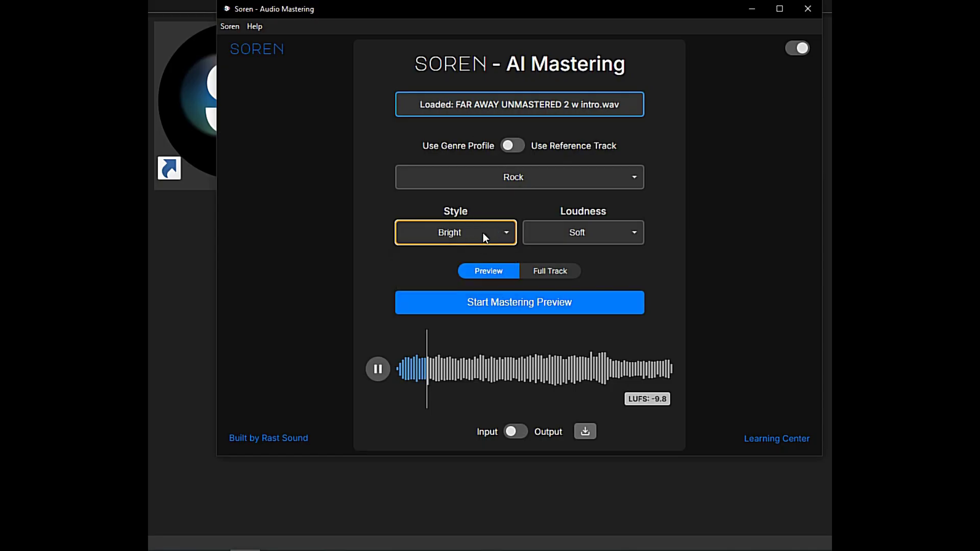
click(602, 226)
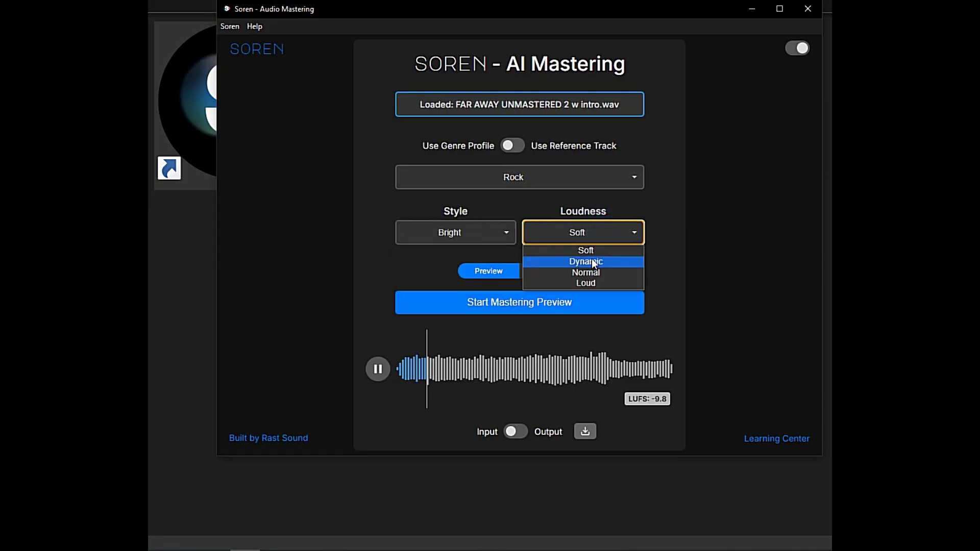
click(593, 250)
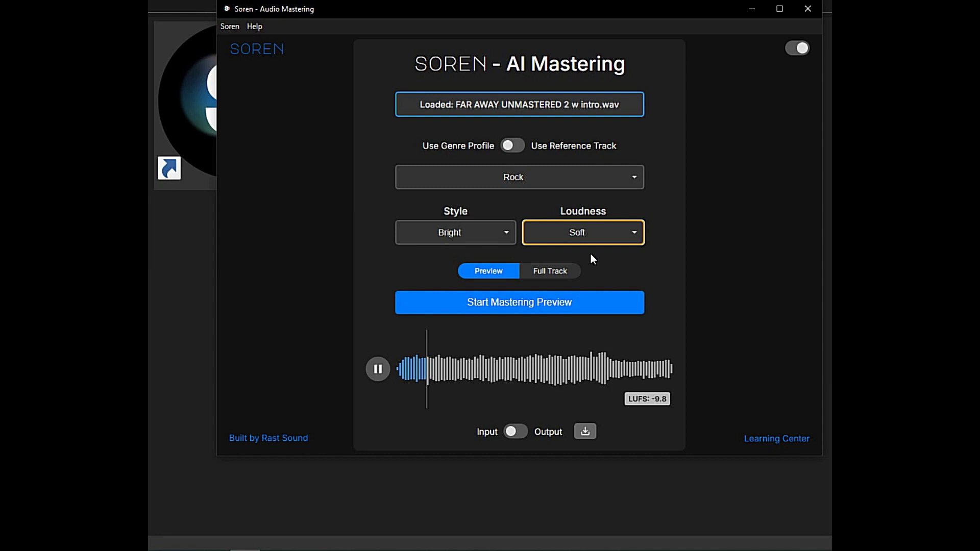
click(551, 270)
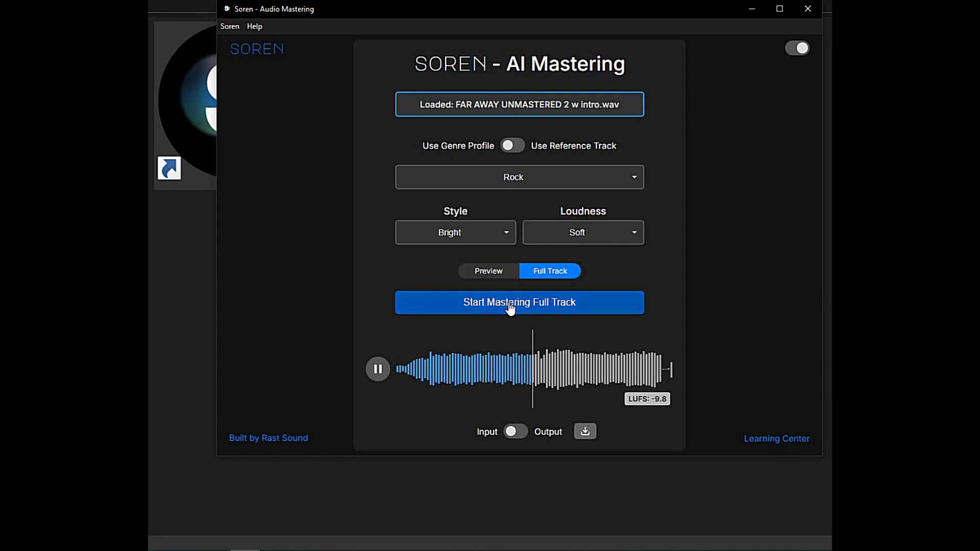
- Run Start Mastering Full Track and confirm the completion notice with OK
click(510, 306)
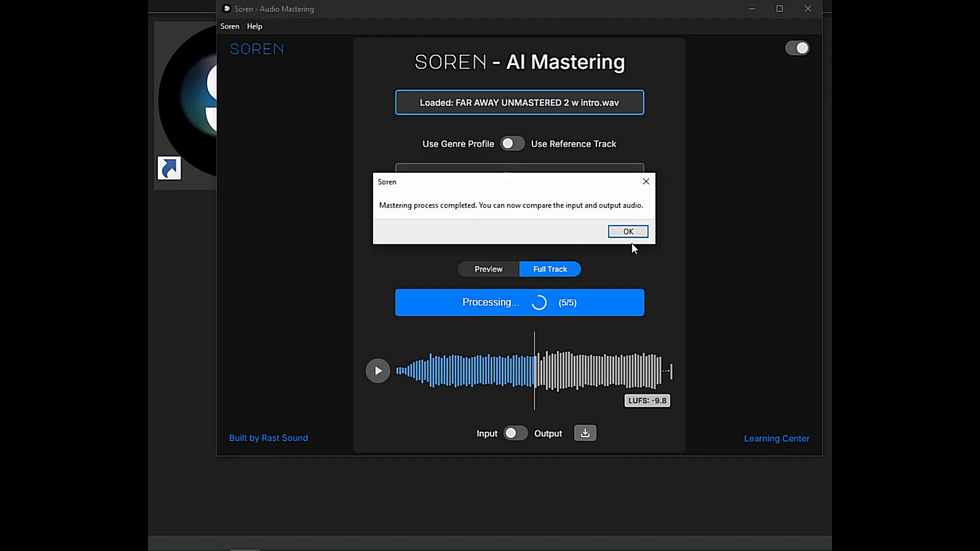
click(624, 232)
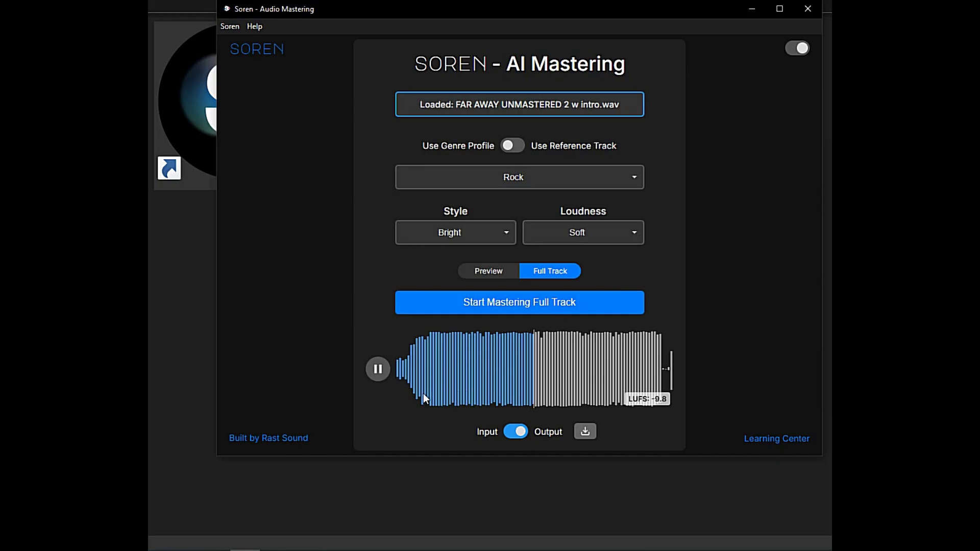
- Switch playback to the original input, then back to the mastered output to compare
click(510, 432)
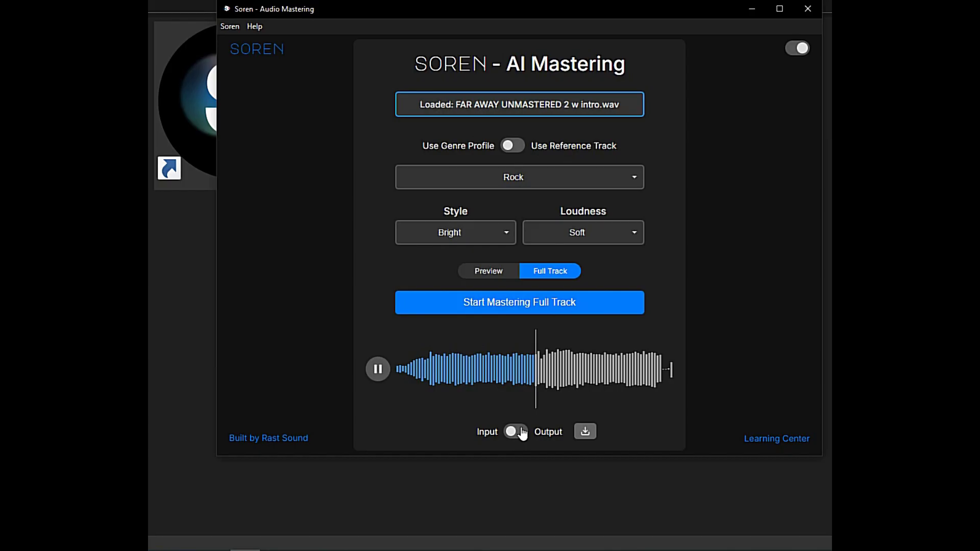
click(377, 371)
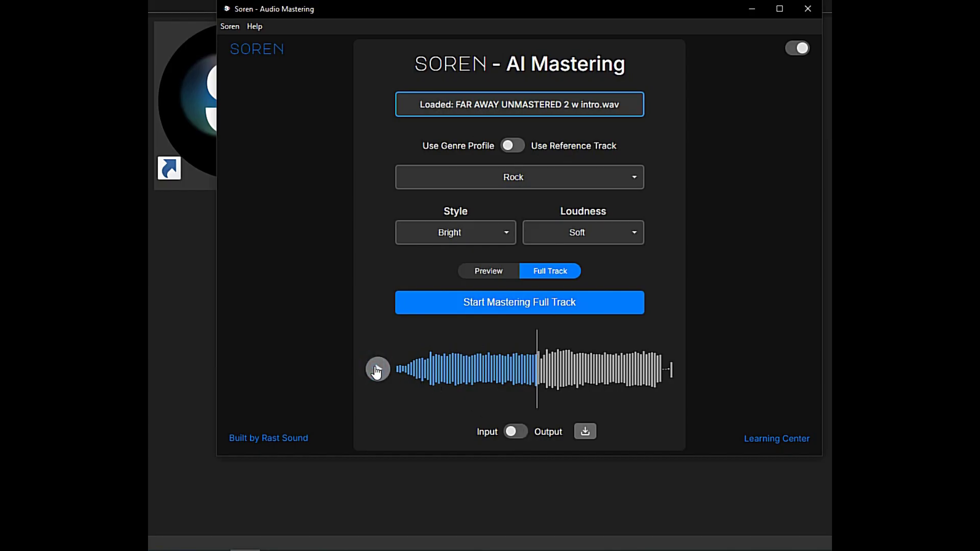
click(377, 371)
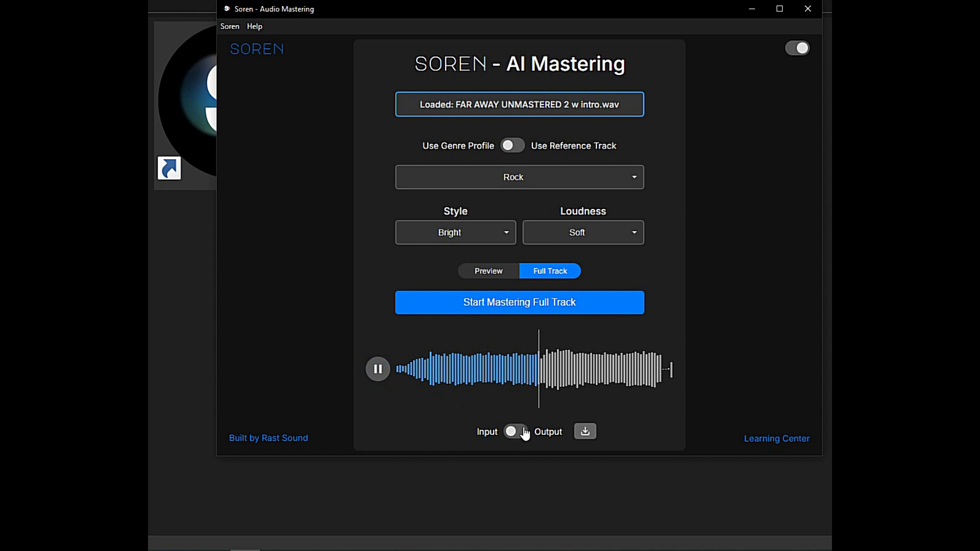
click(516, 432)
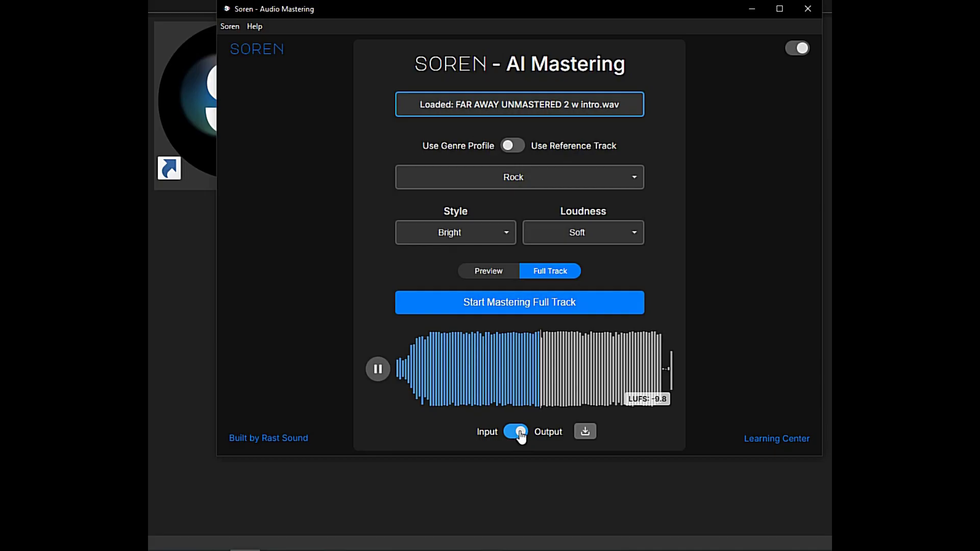
- Seek back near the track start, stop playback, and save the mastered track as a file
click(453, 382)
click(462, 376)
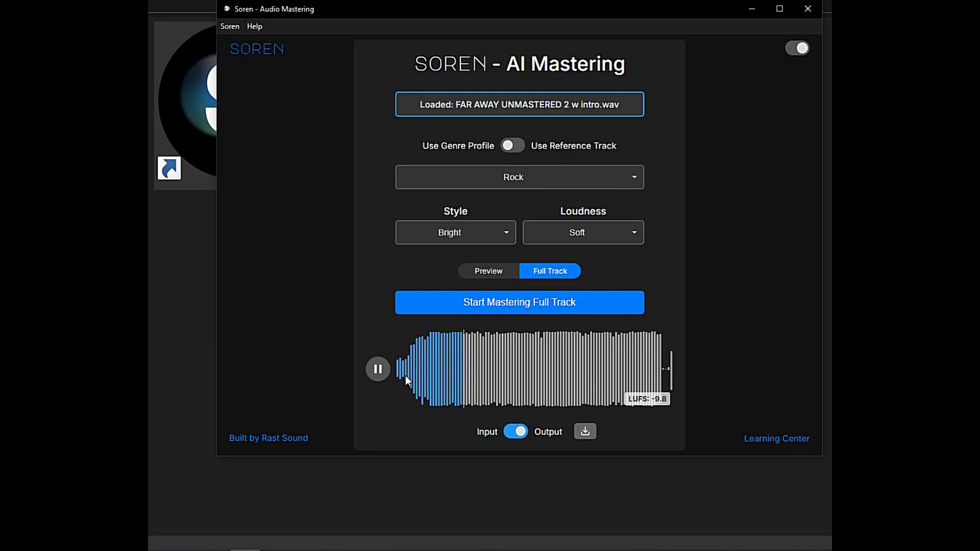
click(378, 371)
click(585, 431)
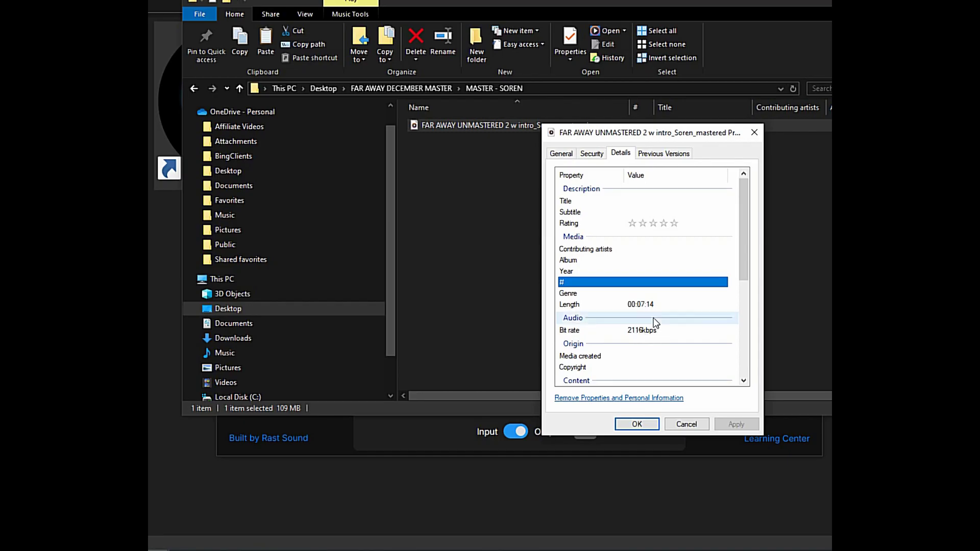
- Check the saved WAV's General properties, close them, and drag Explorer down to reveal Soren
click(559, 154)
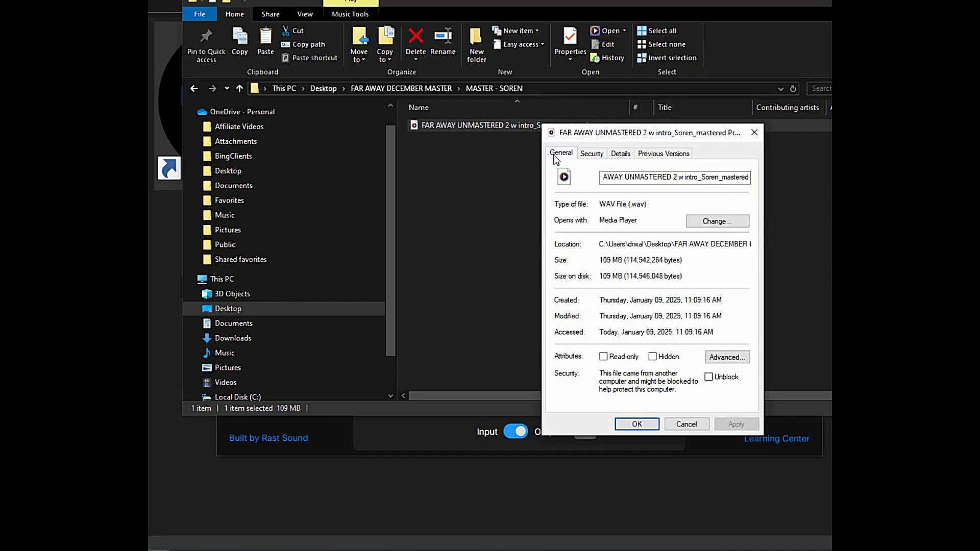
click(754, 132)
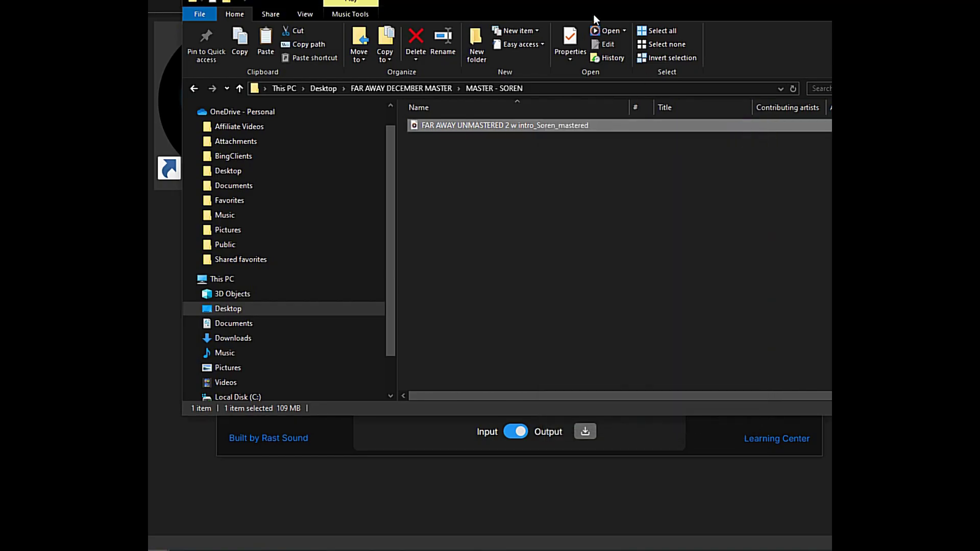
drag(612, 6, 601, 507)
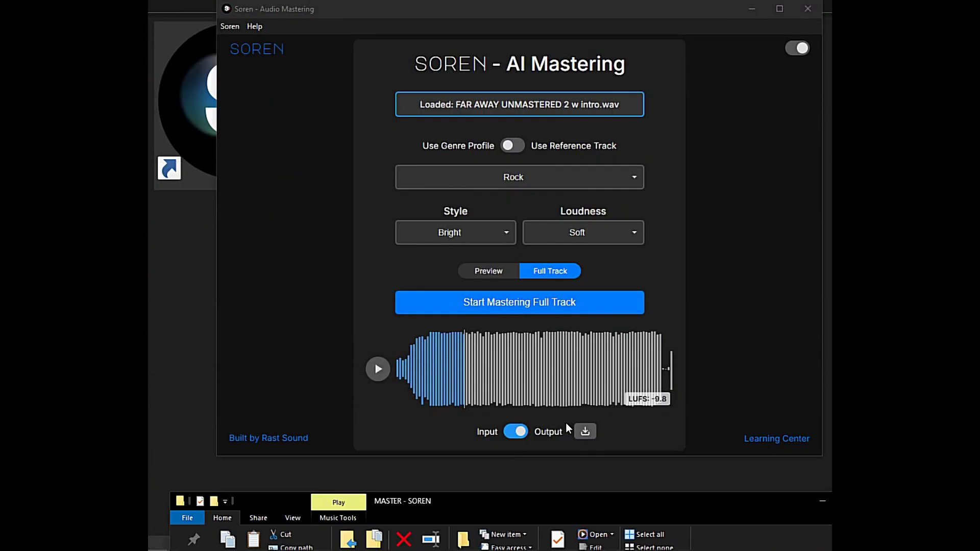